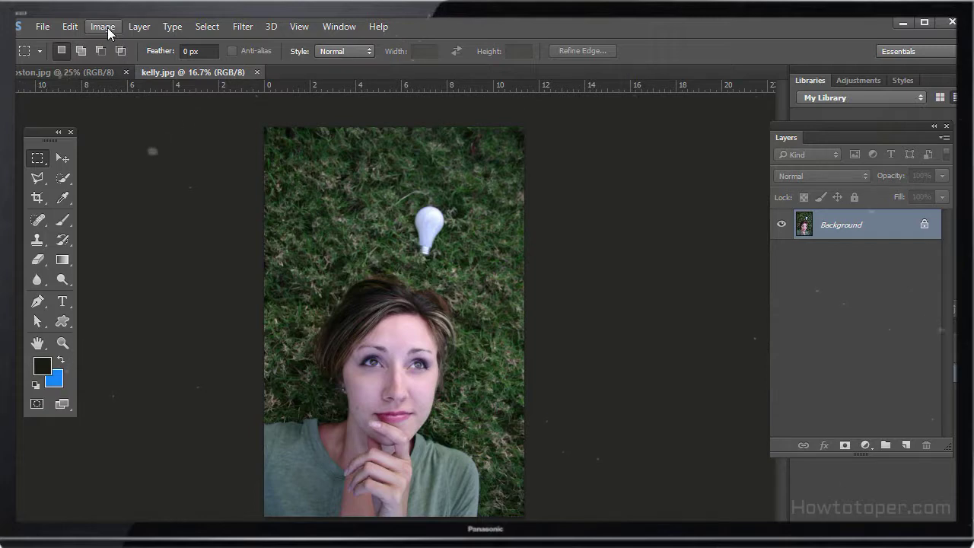
# - Try brightness extremes of -150 and 150 in a Brightness/Contrast adjustment and reset the brightness to 0
pyautogui.click(107, 27)
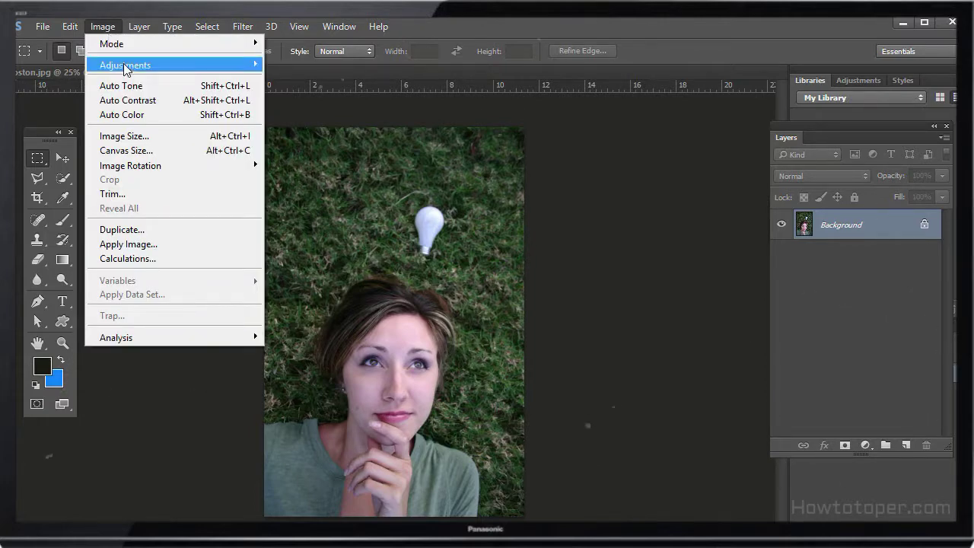
pyautogui.moveTo(125, 67)
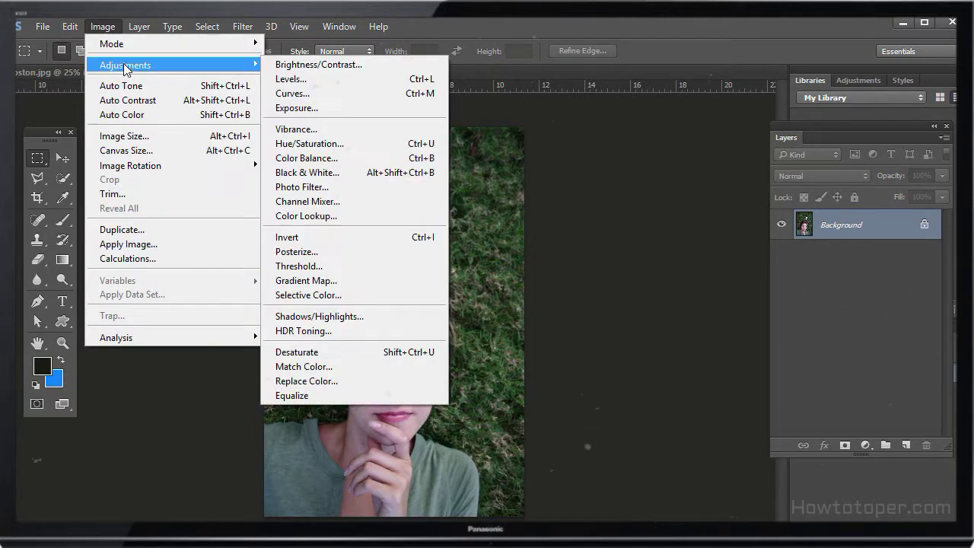
pyautogui.click(313, 65)
pyautogui.moveTo(517, 160); pyautogui.dragTo(613, 163)
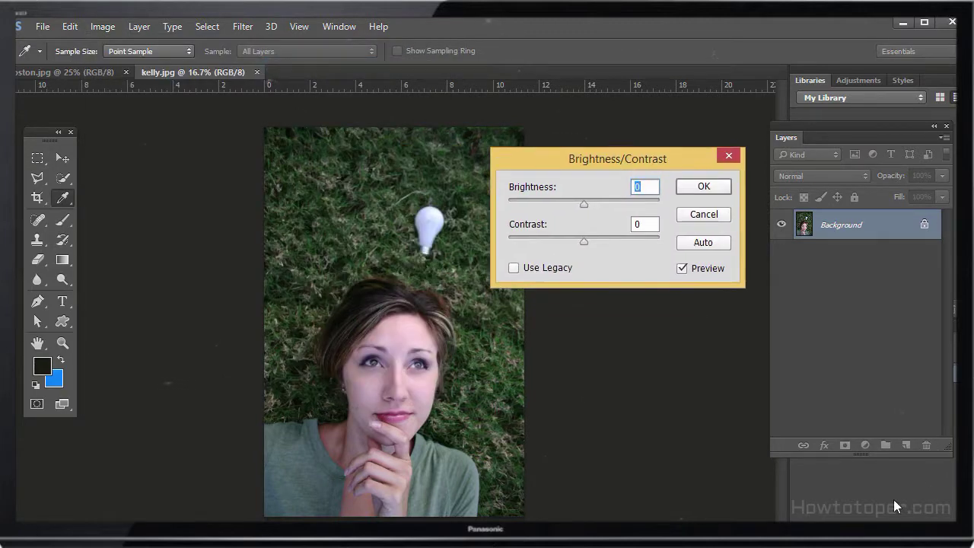
pyautogui.moveTo(554, 165); pyautogui.dragTo(521, 170)
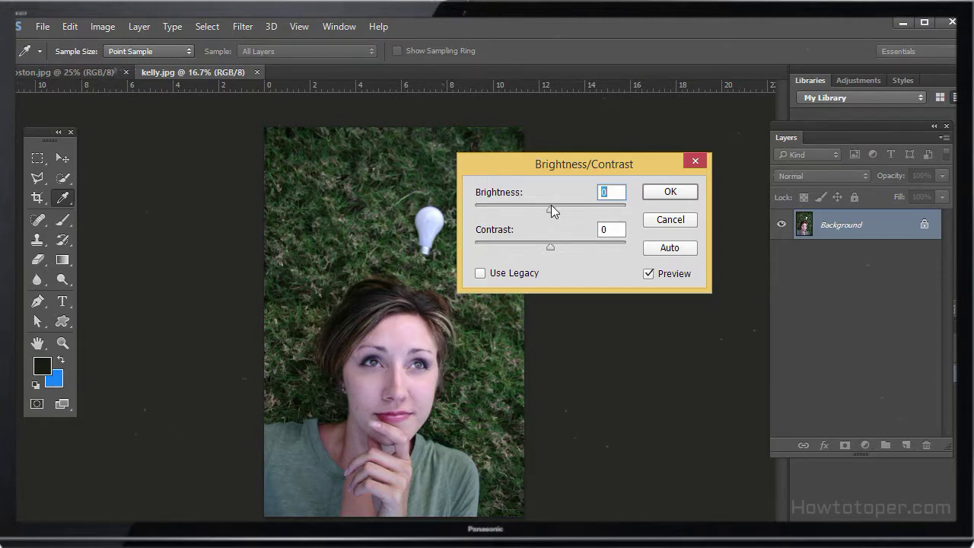
pyautogui.moveTo(549, 211); pyautogui.dragTo(475, 214)
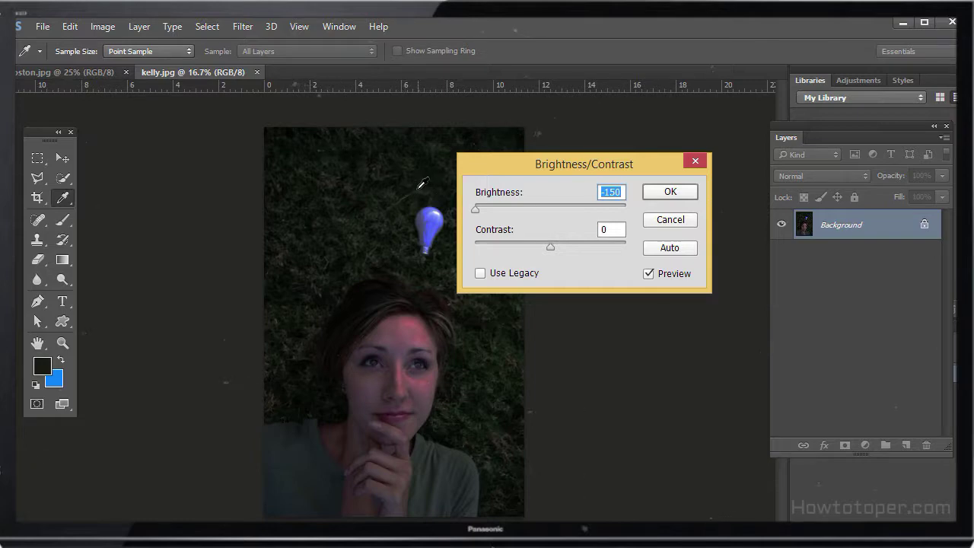
pyautogui.moveTo(475, 213); pyautogui.dragTo(669, 217)
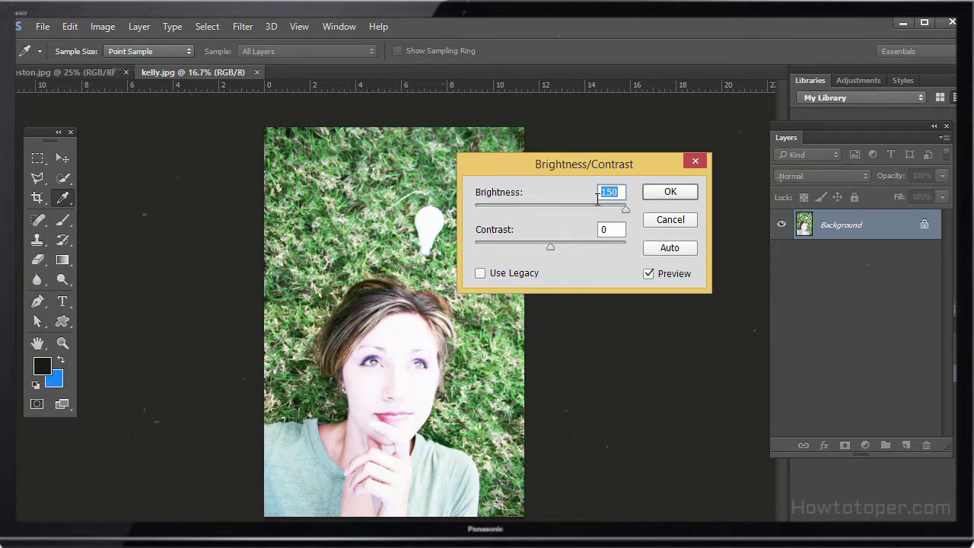
pyautogui.write('0')
pyautogui.press('Tab')
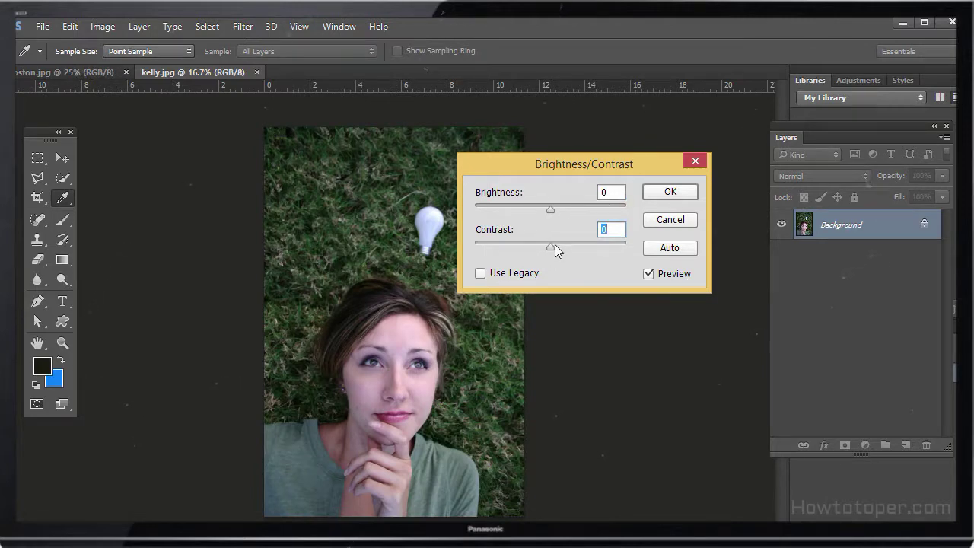
# - Try a contrast of 100, a contrast of about -4 and the automatic correction, and cancel the Brightness/Contrast adjustment
pyautogui.write('100')
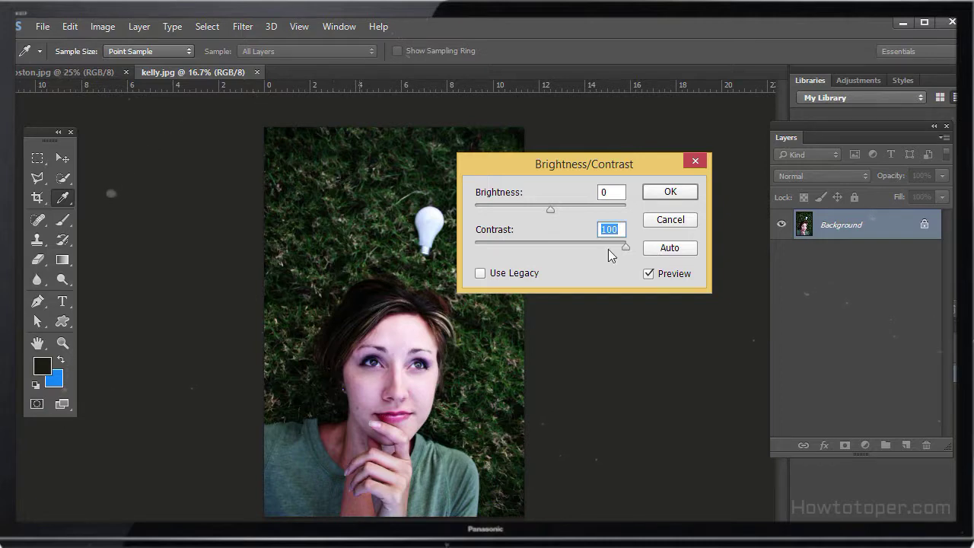
pyautogui.moveTo(598, 242); pyautogui.dragTo(527, 253)
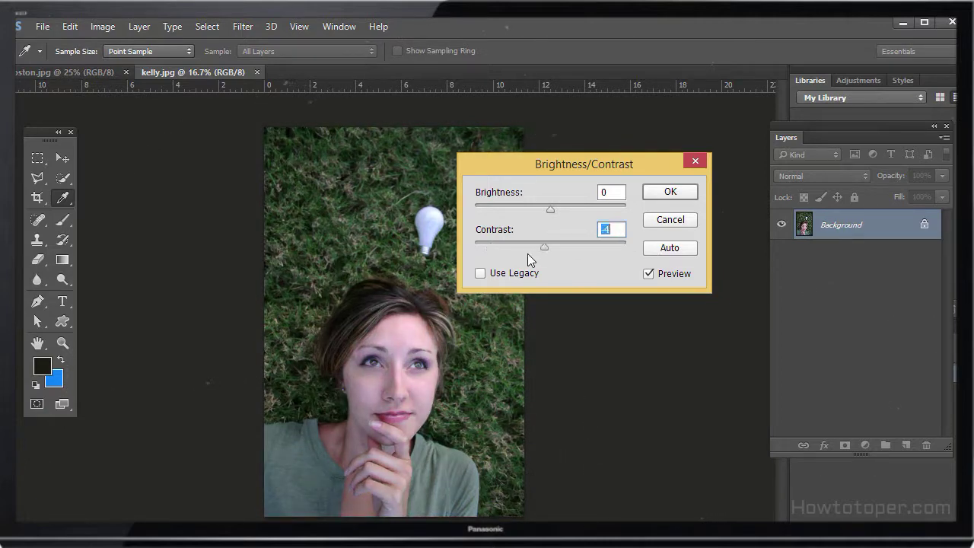
pyautogui.click(670, 249)
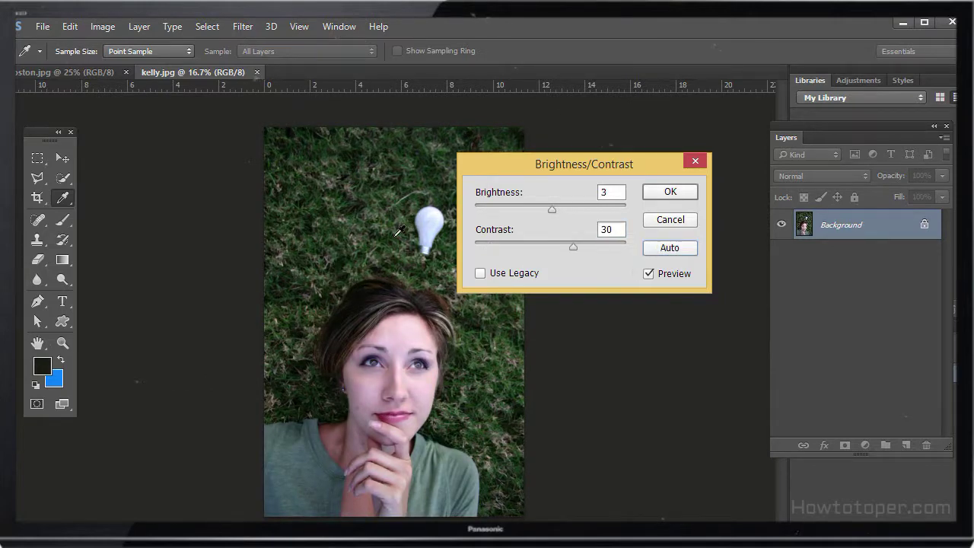
pyautogui.click(671, 222)
pyautogui.press('m')
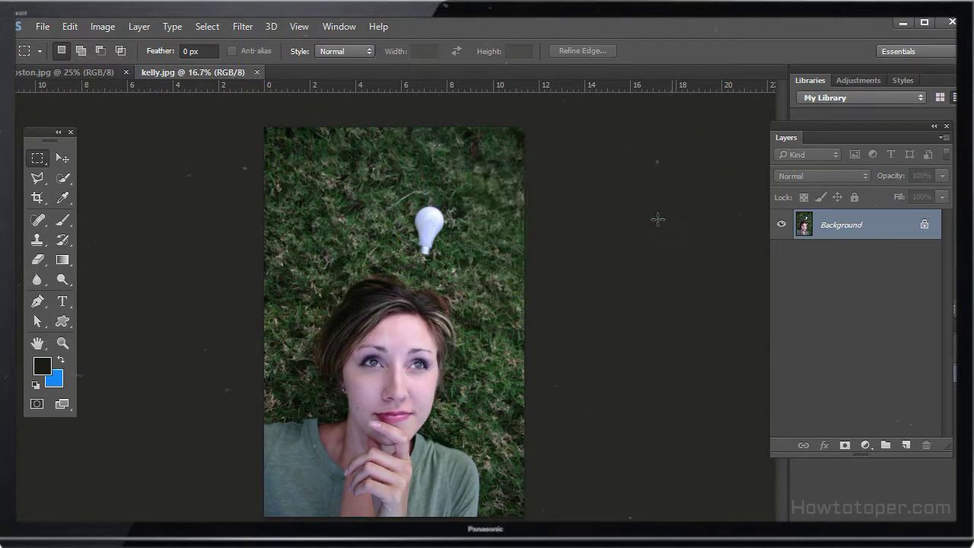
# - Examine the portrait's tonal histogram in the Levels adjustment and close it without applying anything
pyautogui.click(102, 26)
pyautogui.moveTo(125, 65)
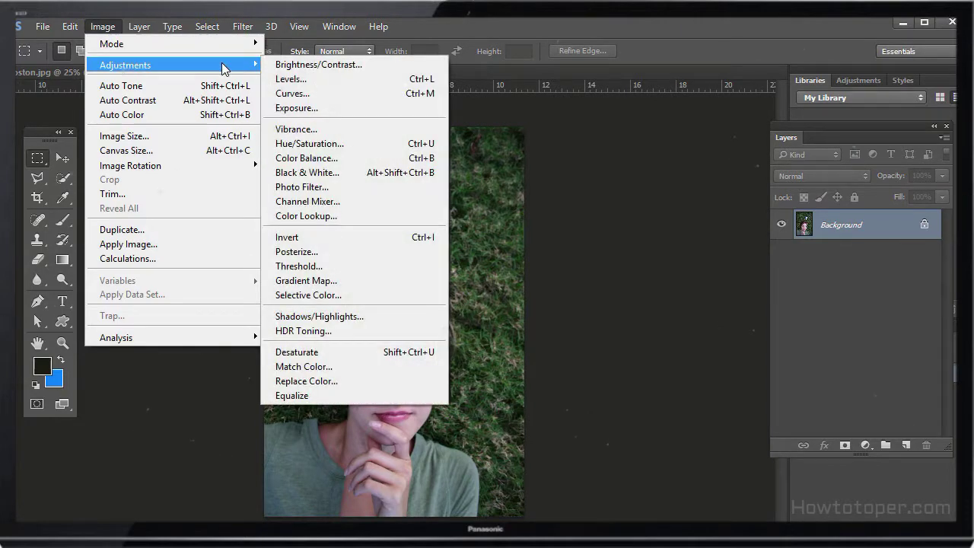
pyautogui.click(290, 80)
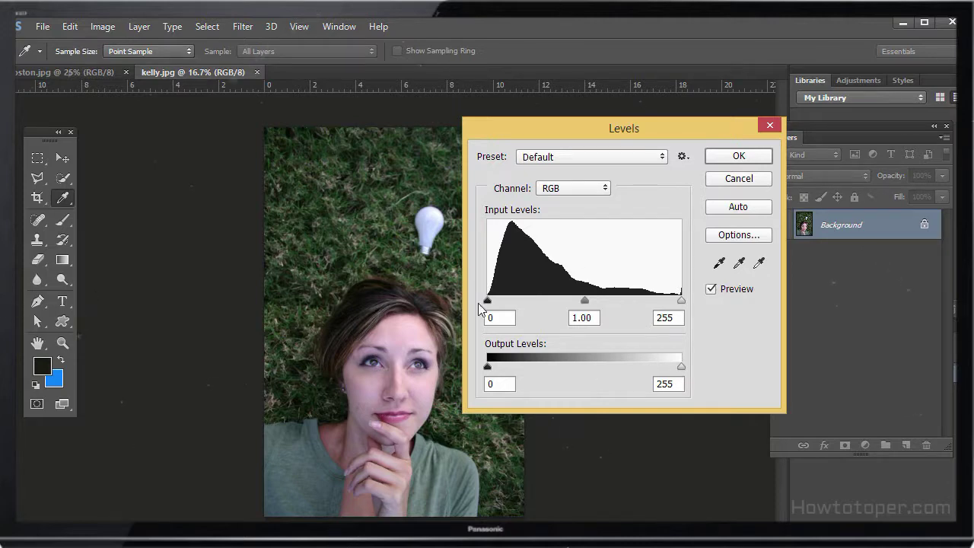
pyautogui.click(721, 179)
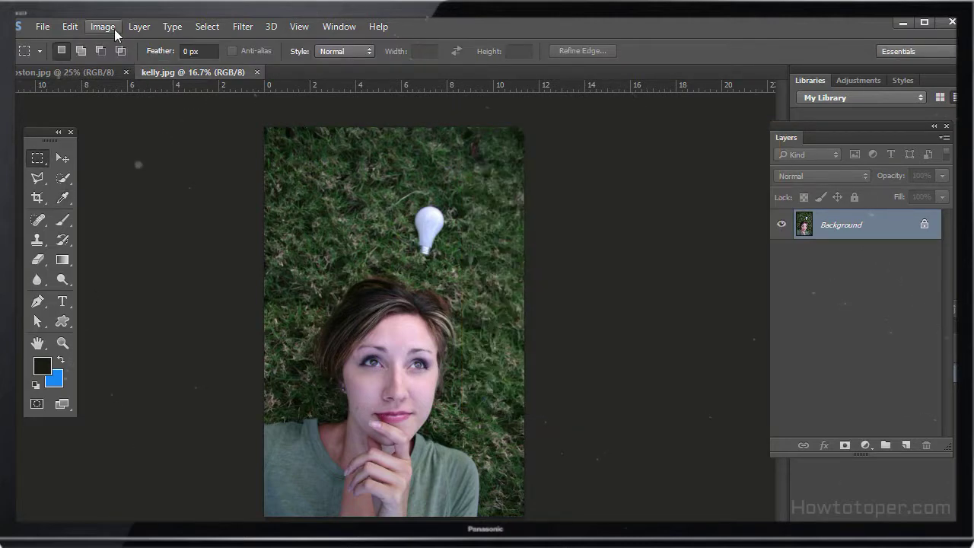
# - Review the Brightness/Contrast controls for comparison with Levels and cancel without applying an adjustment
pyautogui.click(114, 30)
pyautogui.moveTo(130, 66)
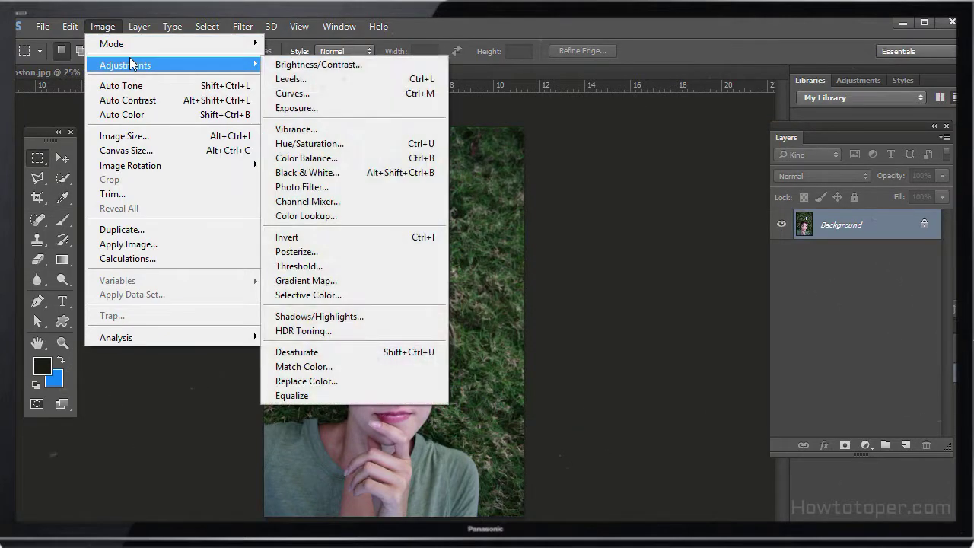
pyautogui.click(321, 66)
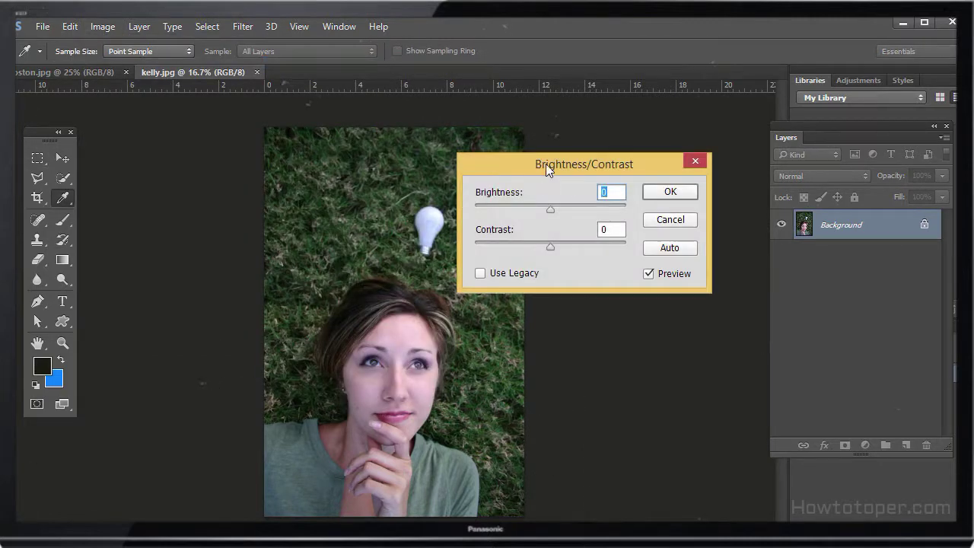
pyautogui.moveTo(544, 169); pyautogui.dragTo(584, 190)
pyautogui.moveTo(590, 267)
pyautogui.mouseDown()
pyautogui.moveTo(541, 270)
pyautogui.moveTo(821, 289)
pyautogui.moveTo(653, 263)
pyautogui.moveTo(497, 288)
pyautogui.moveTo(591, 272)
pyautogui.mouseUp()
pyautogui.click(711, 240)
pyautogui.press('m')
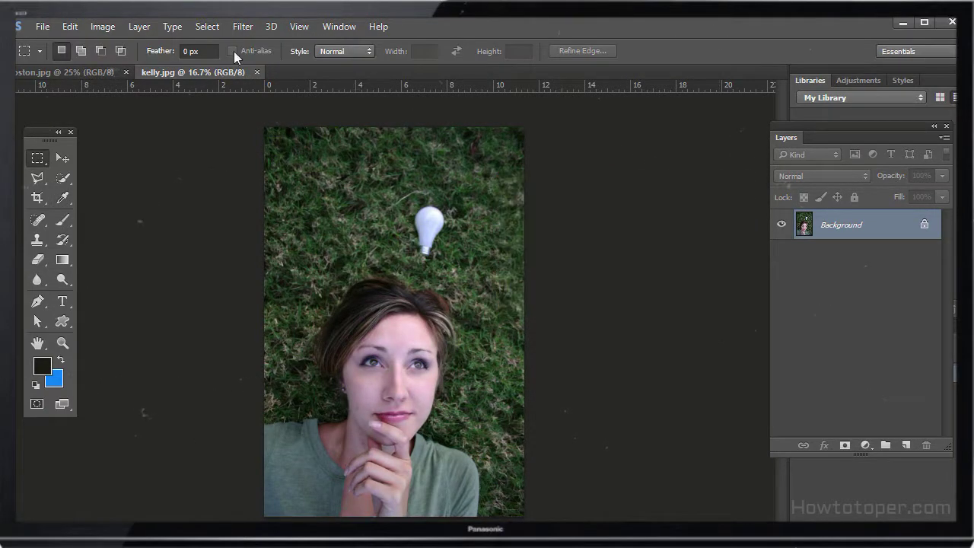
# - Open an Exposure adjustment for the portrait, test an exposure of -20.00 and bring it back to about -0.36
pyautogui.click(103, 26)
pyautogui.moveTo(152, 64)
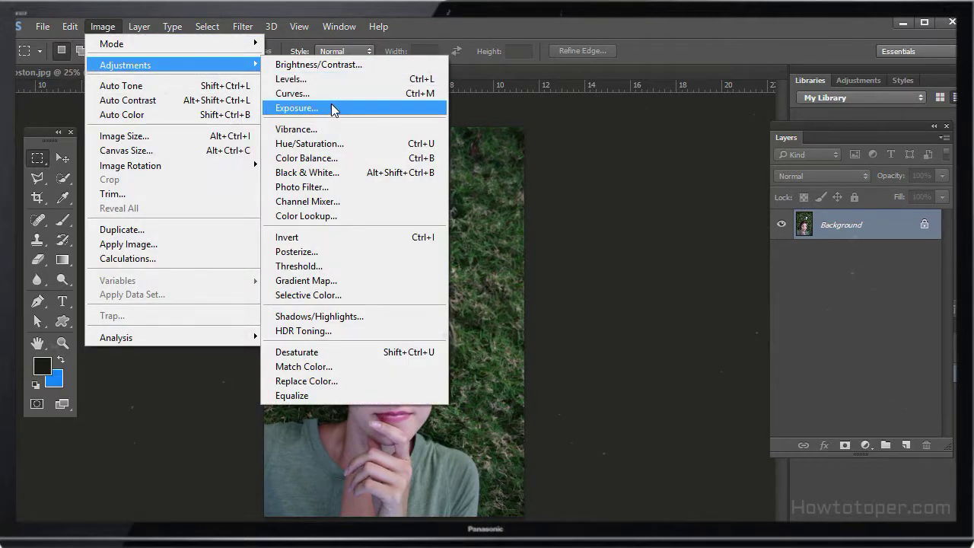
pyautogui.click(332, 108)
pyautogui.moveTo(515, 133); pyautogui.dragTo(496, 142)
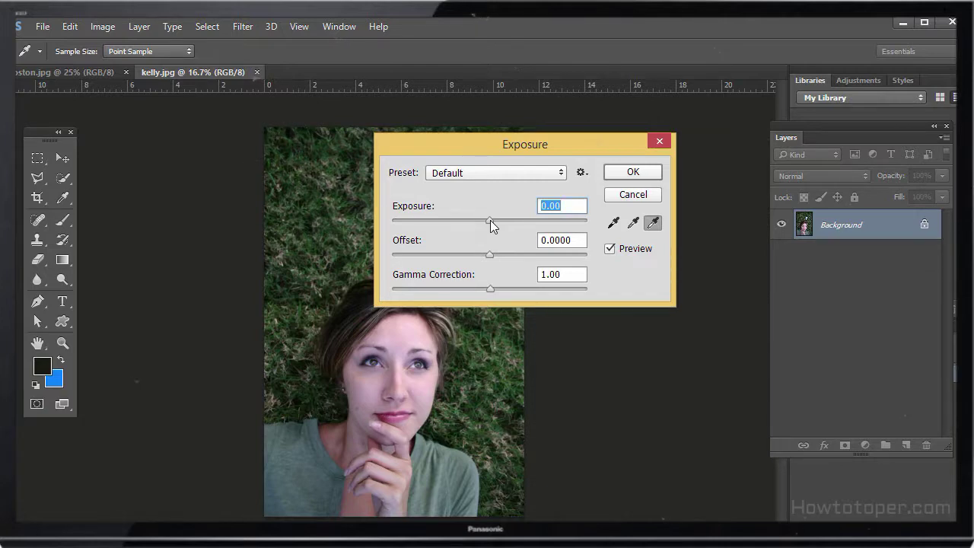
pyautogui.moveTo(489, 221); pyautogui.dragTo(374, 216)
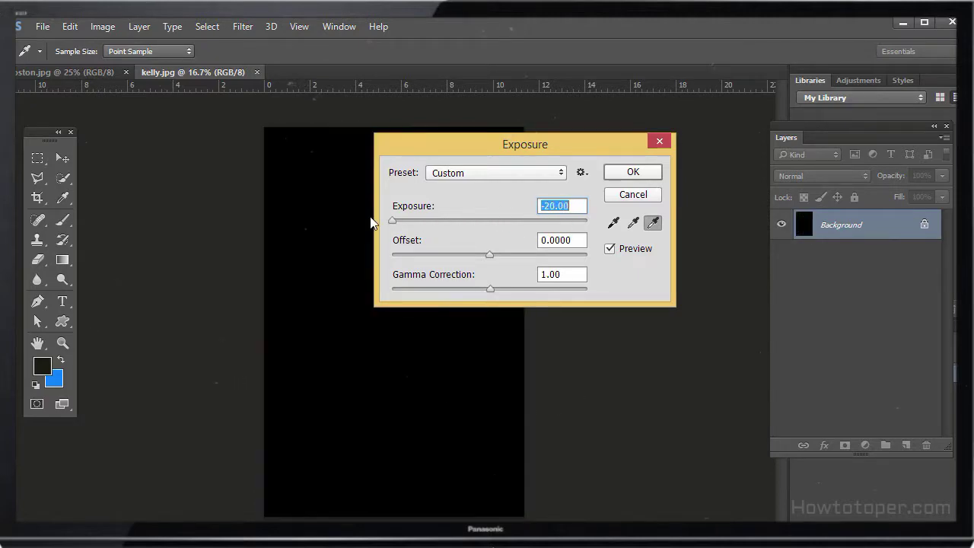
pyautogui.moveTo(410, 141); pyautogui.dragTo(475, 133)
pyautogui.click(547, 214)
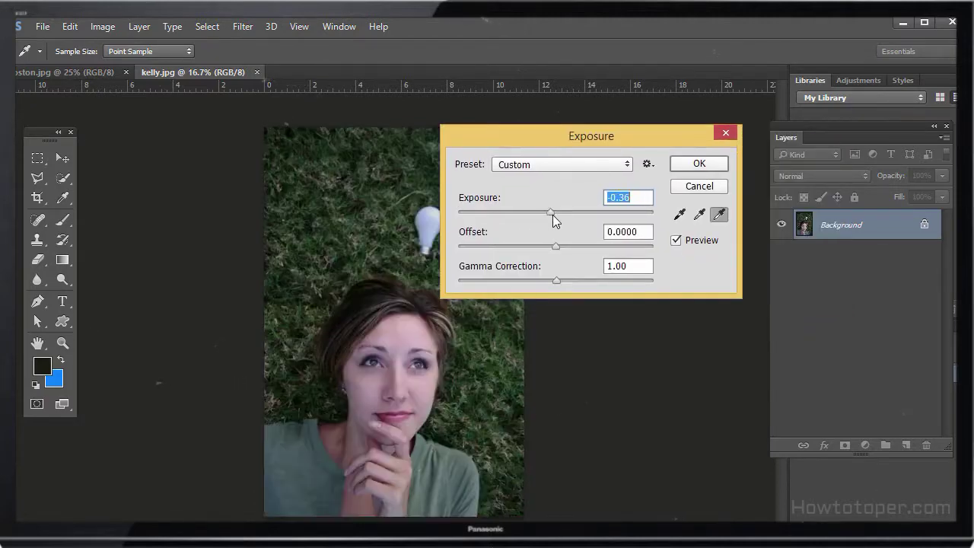
# - Return the exposure to 0.00, test offsets of -0.5000 and +0.5000, and reset the offset to 0
pyautogui.moveTo(546, 215); pyautogui.dragTo(422, 256)
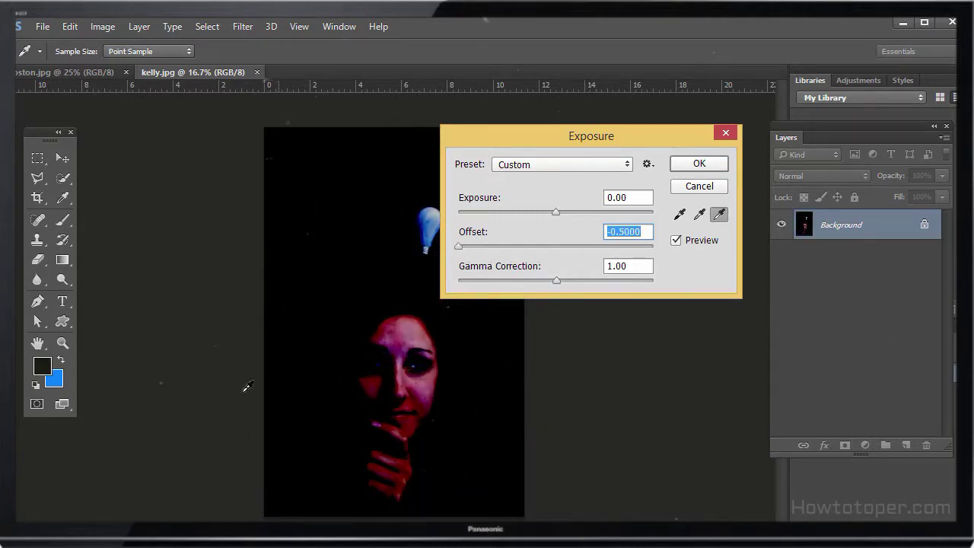
pyautogui.moveTo(522, 258); pyautogui.dragTo(672, 257)
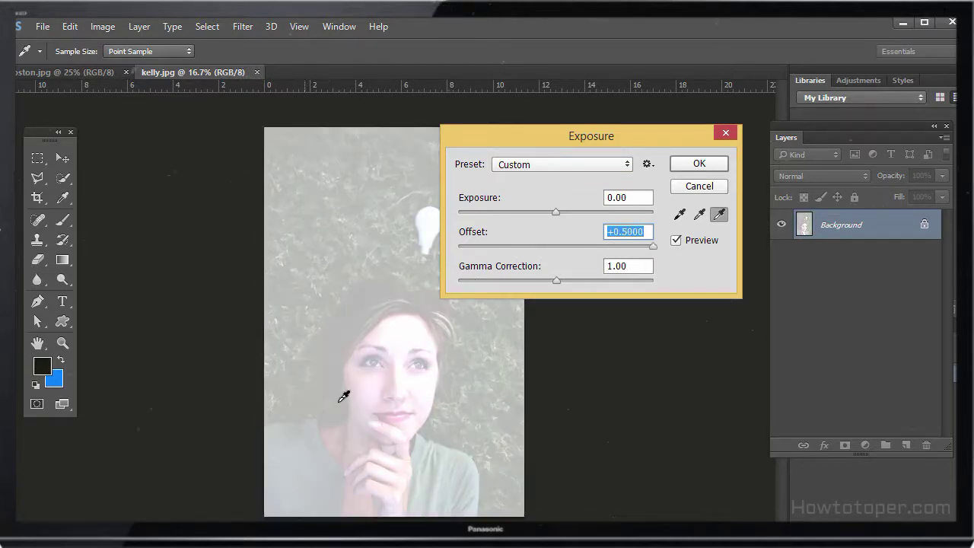
pyautogui.click(557, 246)
pyautogui.moveTo(556, 247); pyautogui.dragTo(552, 247)
pyautogui.write('0')
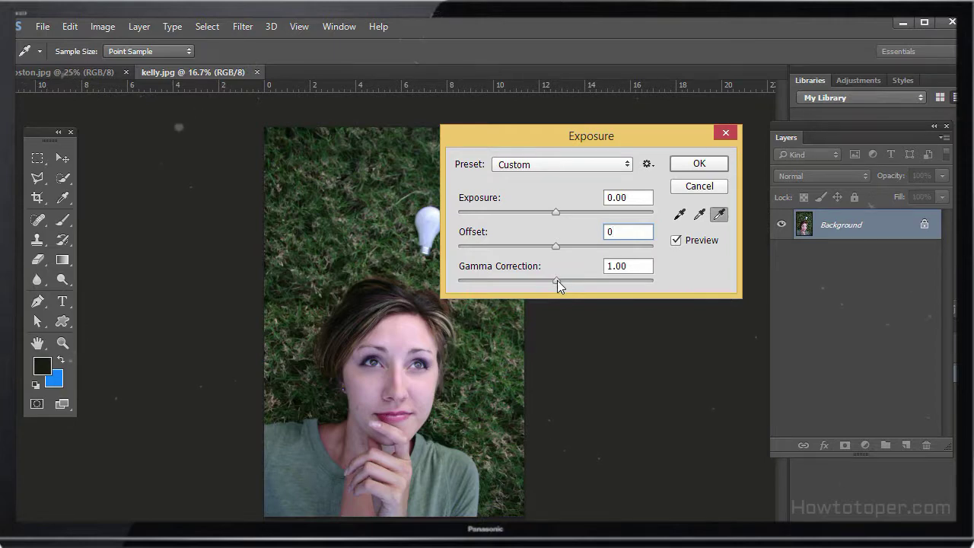
# - Test a gamma correction of 9.99 in the Exposure adjustment and reset it to 1
pyautogui.moveTo(556, 280); pyautogui.dragTo(447, 280)
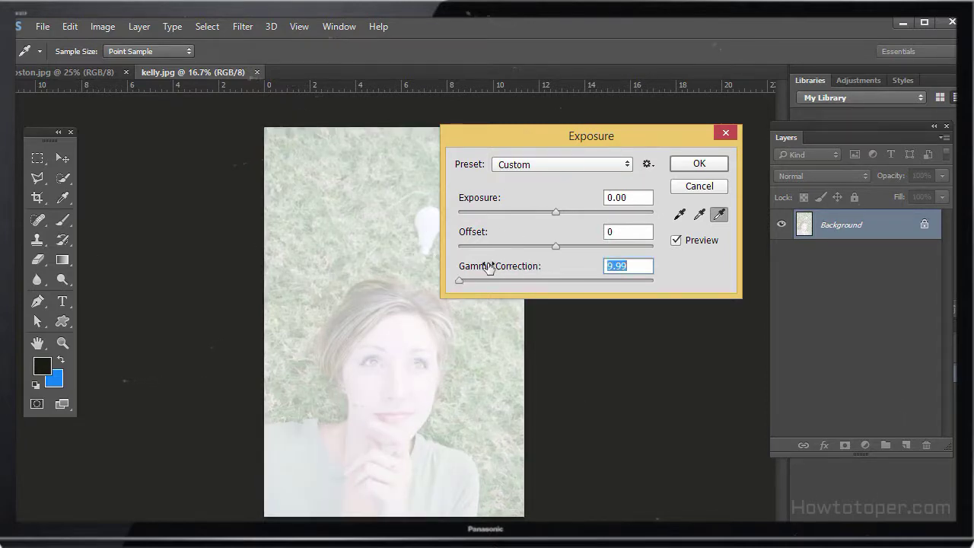
pyautogui.moveTo(553, 212)
pyautogui.mouseDown()
pyautogui.moveTo(489, 215)
pyautogui.moveTo(555, 211)
pyautogui.mouseUp()
pyautogui.moveTo(459, 280); pyautogui.dragTo(553, 278)
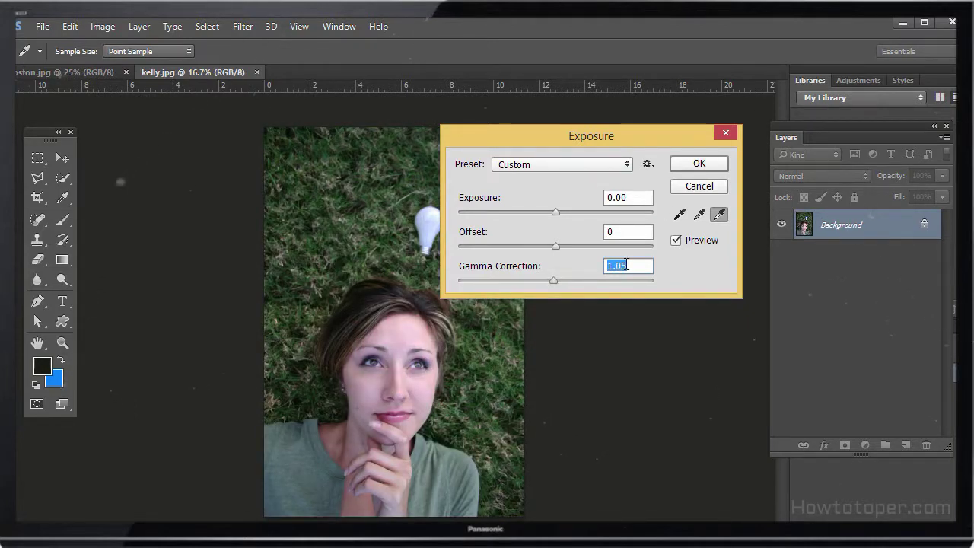
pyautogui.write('1')
# - Try the Exposure adjustment's black point eyedropper on the woman's shirt and nearby areas, and reset the offset to 0
pyautogui.click(681, 216)
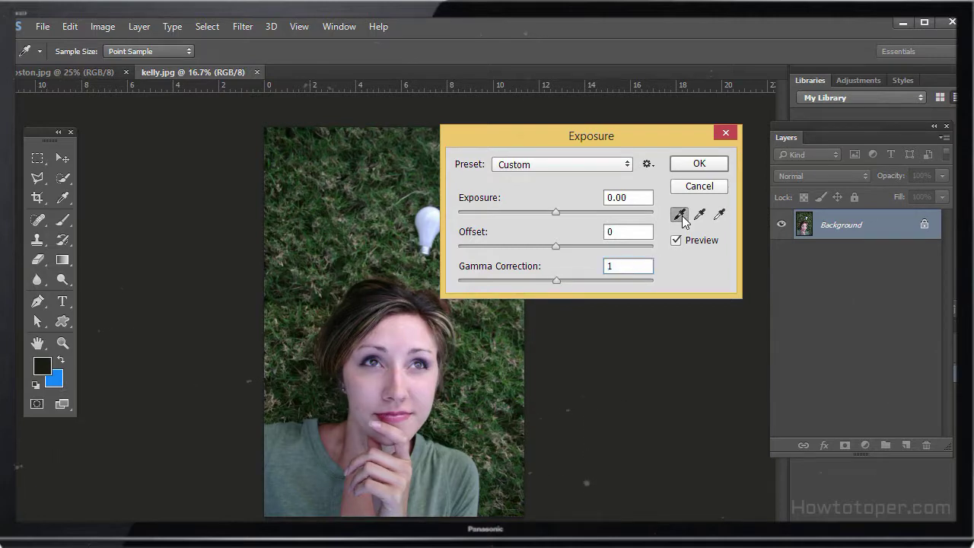
pyautogui.click(699, 214)
pyautogui.click(719, 215)
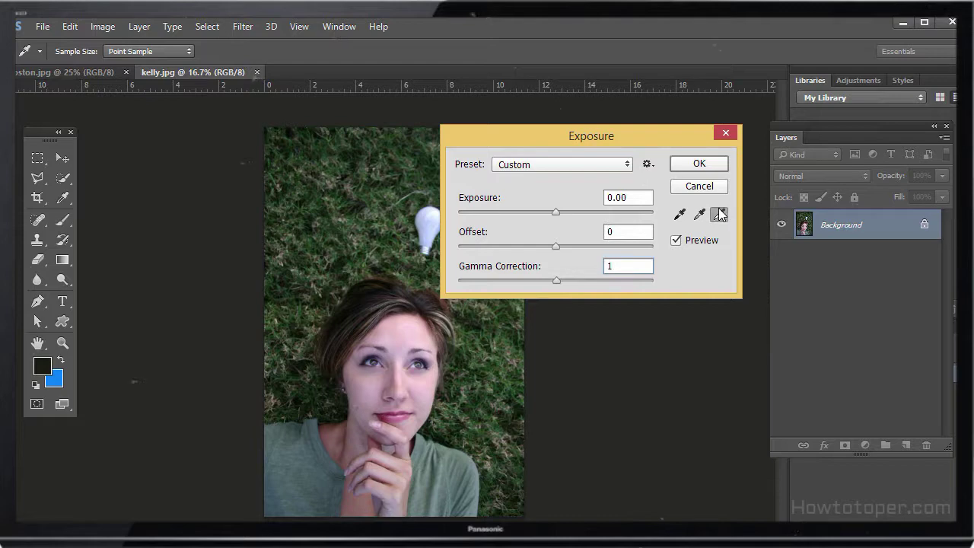
pyautogui.moveTo(507, 141); pyautogui.dragTo(528, 124)
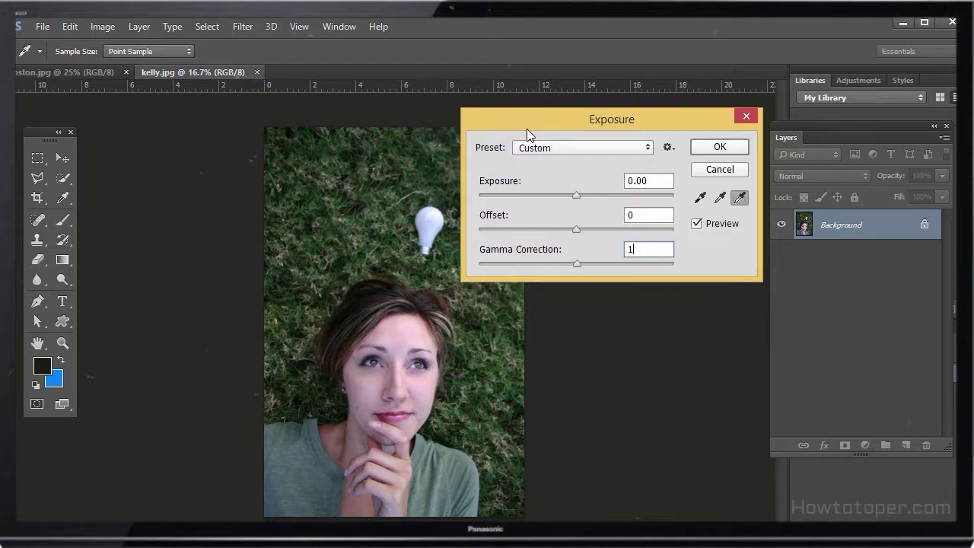
pyautogui.click(699, 198)
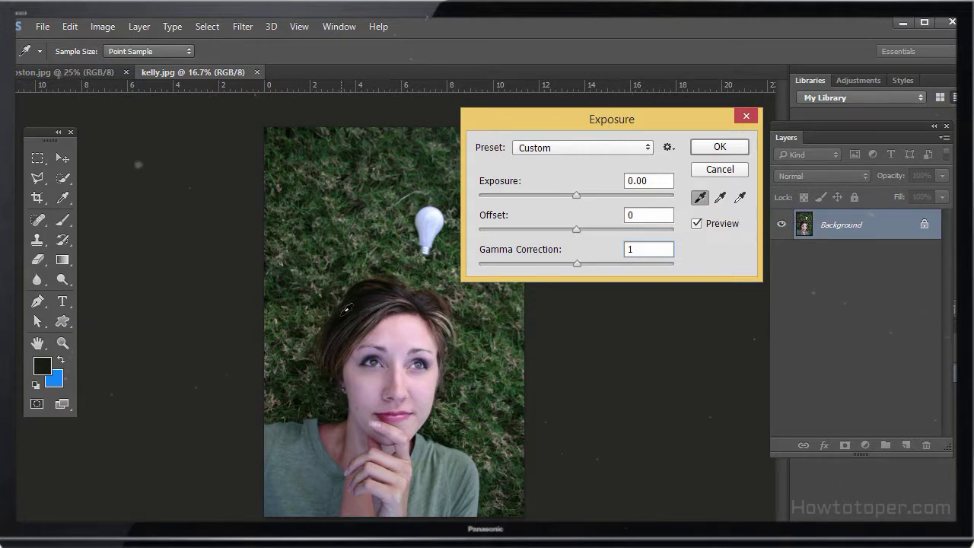
pyautogui.click(449, 436)
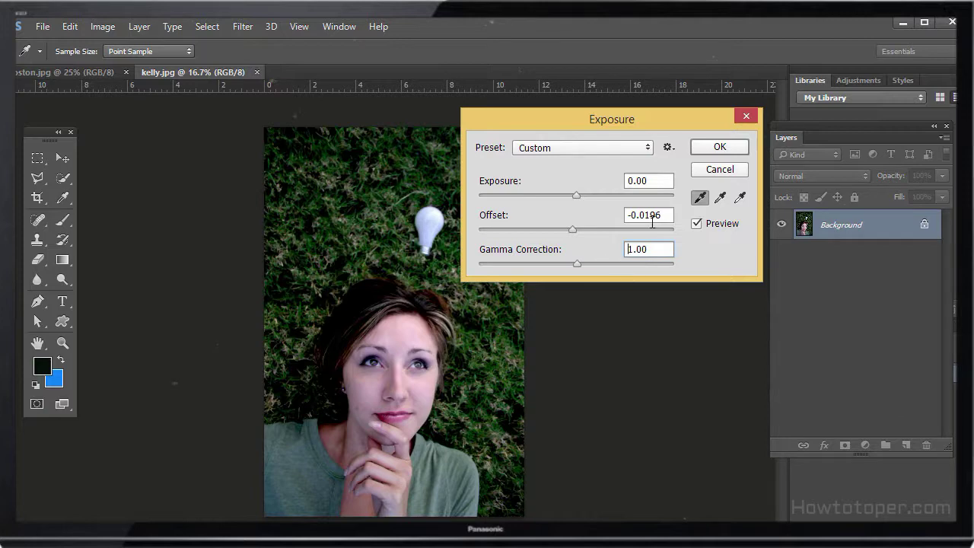
pyautogui.moveTo(473, 378); pyautogui.dragTo(428, 427)
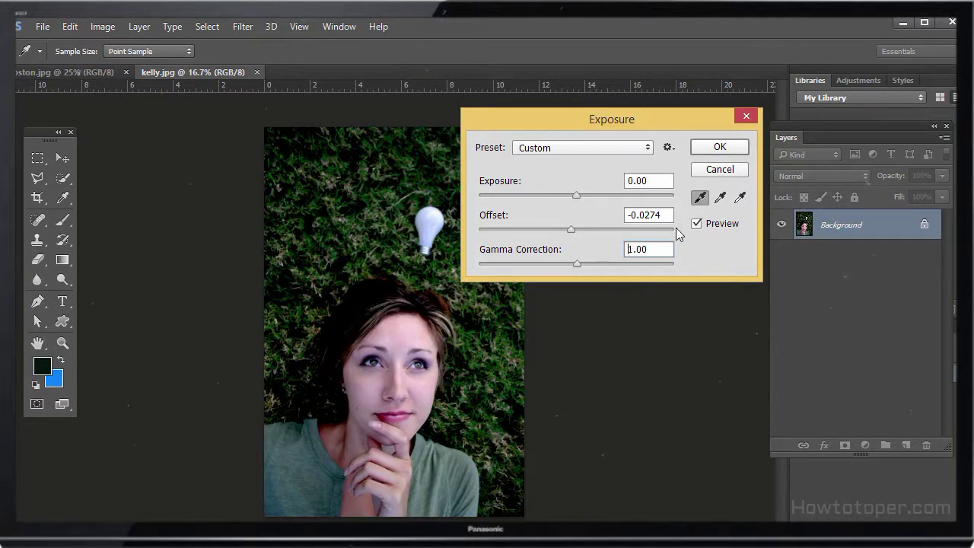
pyautogui.moveTo(571, 230); pyautogui.dragTo(573, 231)
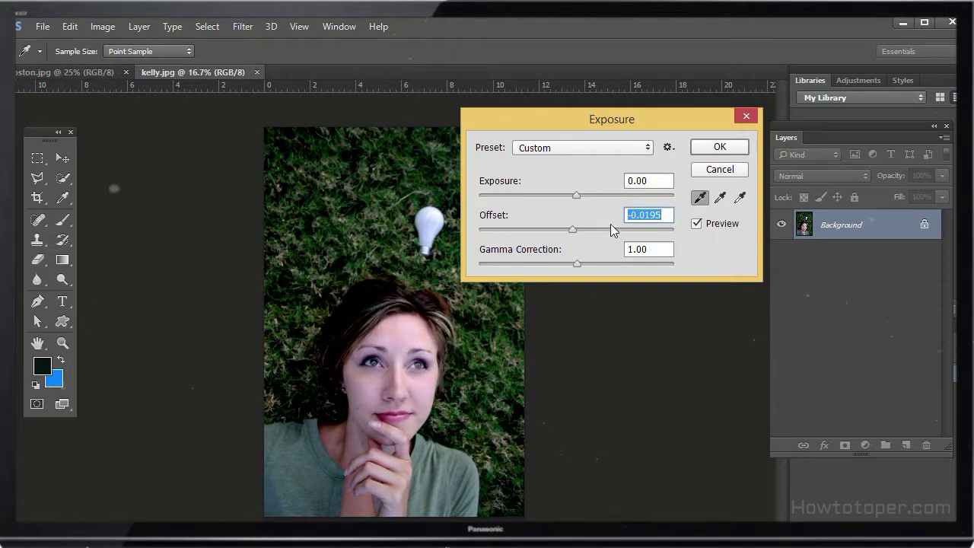
pyautogui.write('0')
# - Sample the green shirt as the midtone reference with the Exposure adjustment's gray point eyedropper
pyautogui.click(720, 198)
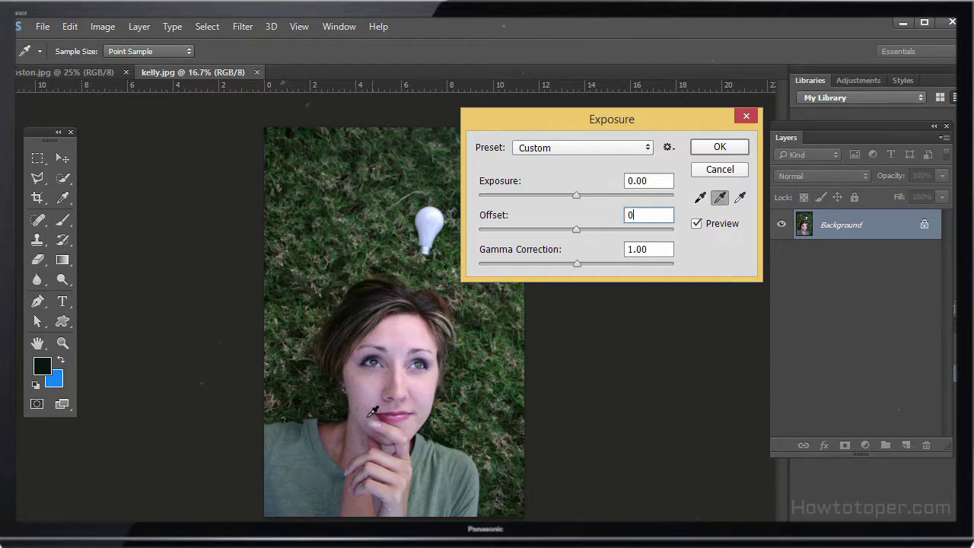
pyautogui.click(298, 468)
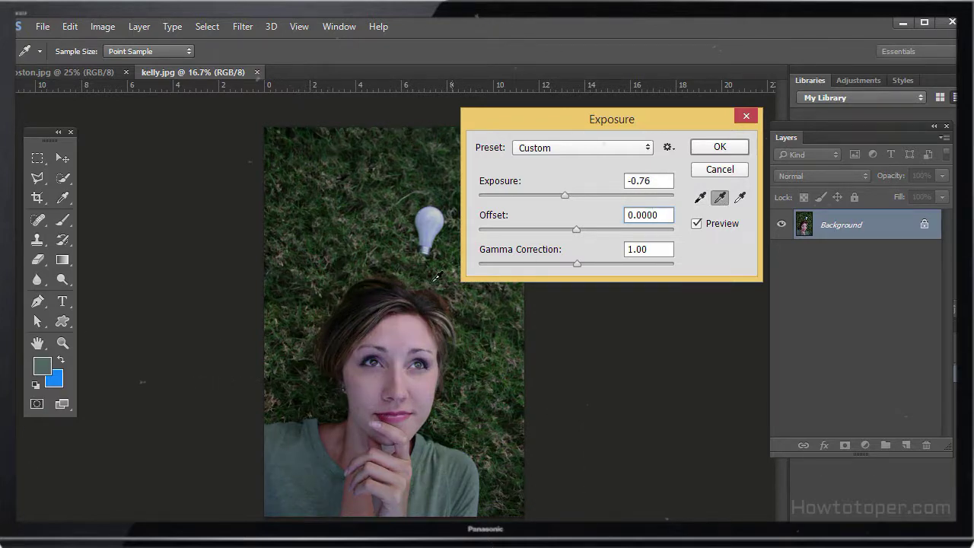
# - Try the Exposure adjustment's gray point eyedropper on several spots of the grass and the woman's hair, and reset the exposure to 0
pyautogui.click(342, 261)
pyautogui.click(343, 203)
pyautogui.click(323, 410)
pyautogui.click(351, 310)
pyautogui.click(352, 308)
pyautogui.moveTo(606, 195); pyautogui.dragTo(571, 199)
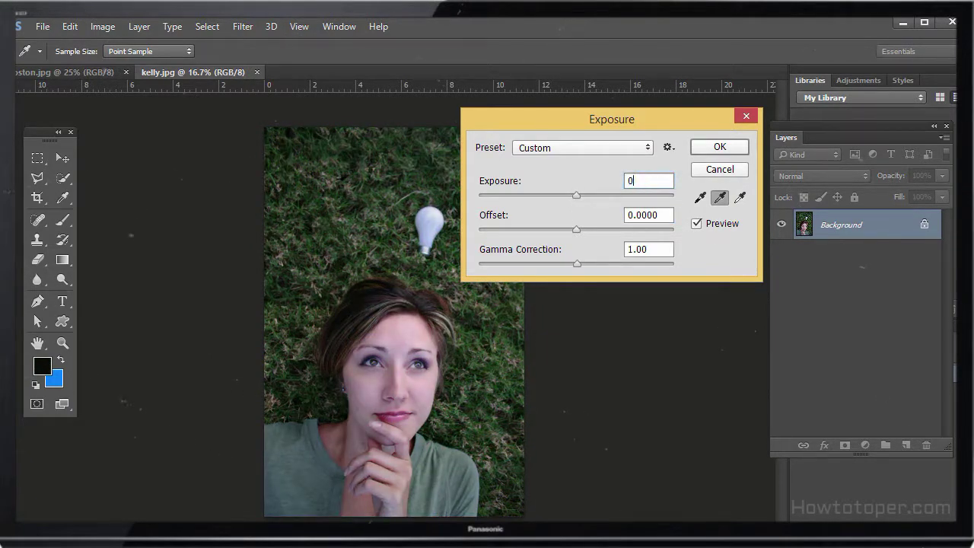
pyautogui.write('0')
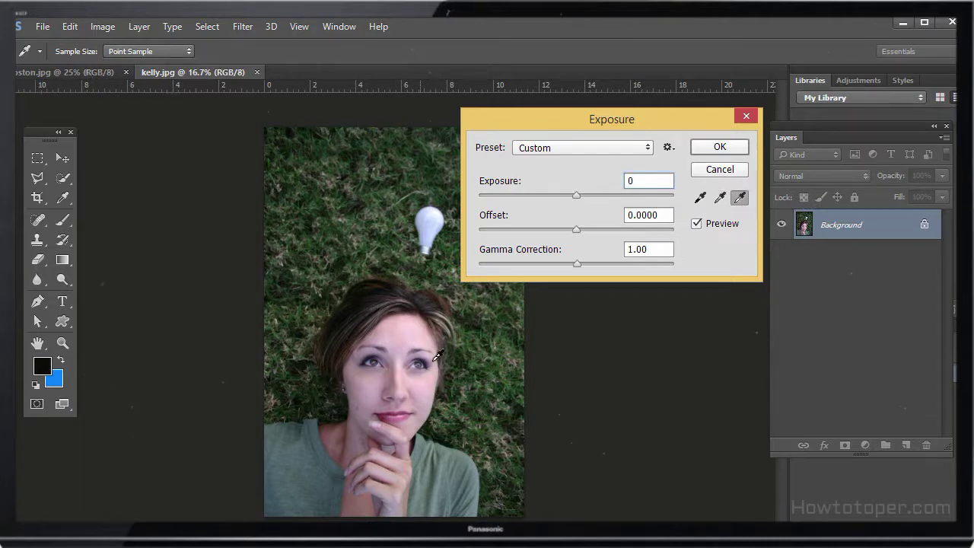
# - Try the Exposure adjustment's white point eyedropper on various spots of the grass around the light bulb and above the woman's hair
pyautogui.click(439, 218)
pyautogui.click(391, 193)
pyautogui.click(324, 217)
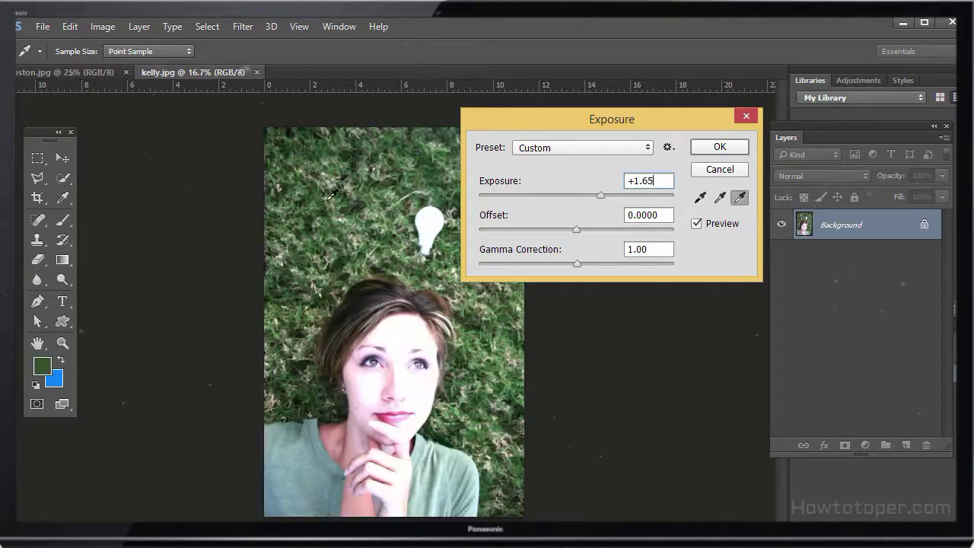
pyautogui.click(350, 290)
pyautogui.click(389, 237)
pyautogui.click(388, 251)
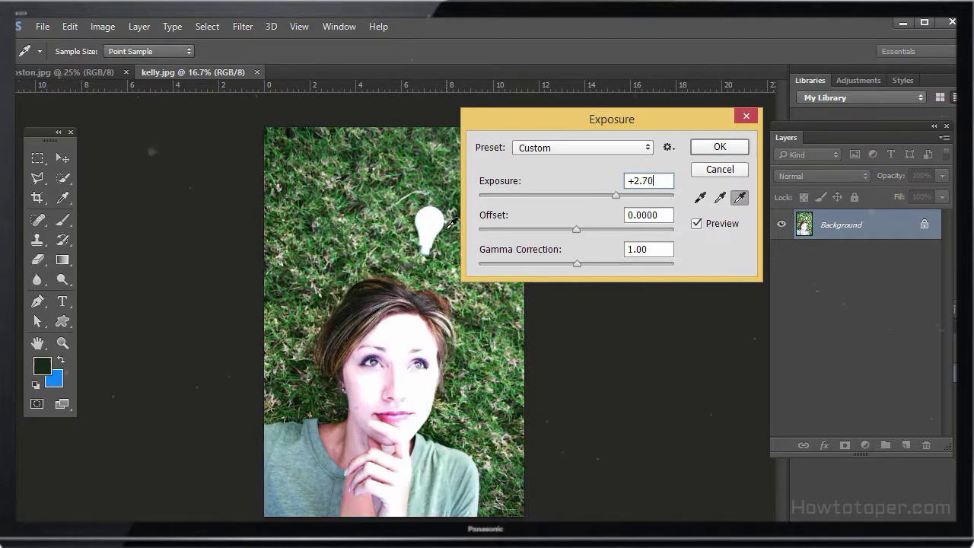
pyautogui.click(411, 262)
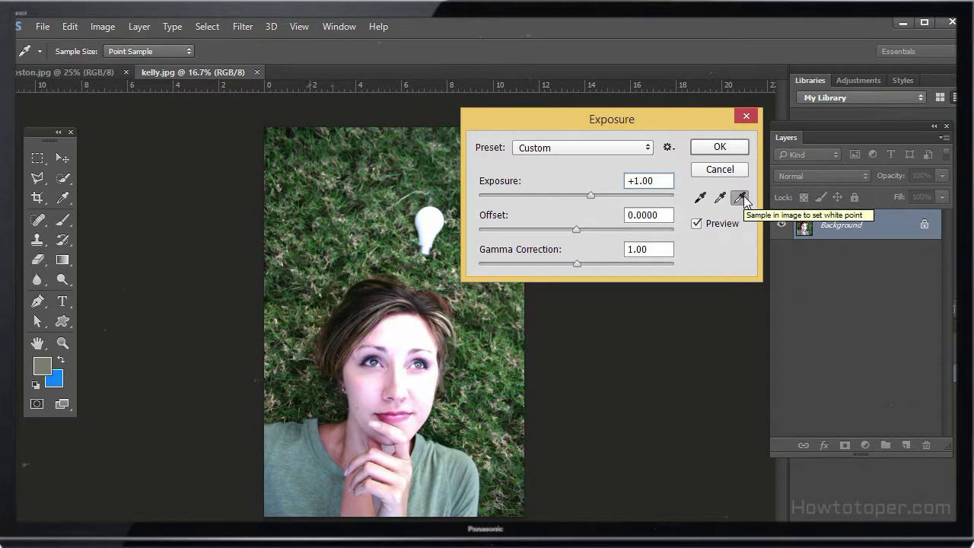
pyautogui.click(357, 181)
pyautogui.click(362, 187)
pyautogui.click(365, 191)
# - Try the Exposure adjustment's black point eyedropper on several spots of the woman's hair, and cancel the adjustment
pyautogui.click(720, 197)
pyautogui.click(700, 197)
pyautogui.click(347, 326)
pyautogui.click(339, 310)
pyautogui.click(437, 287)
pyautogui.click(437, 286)
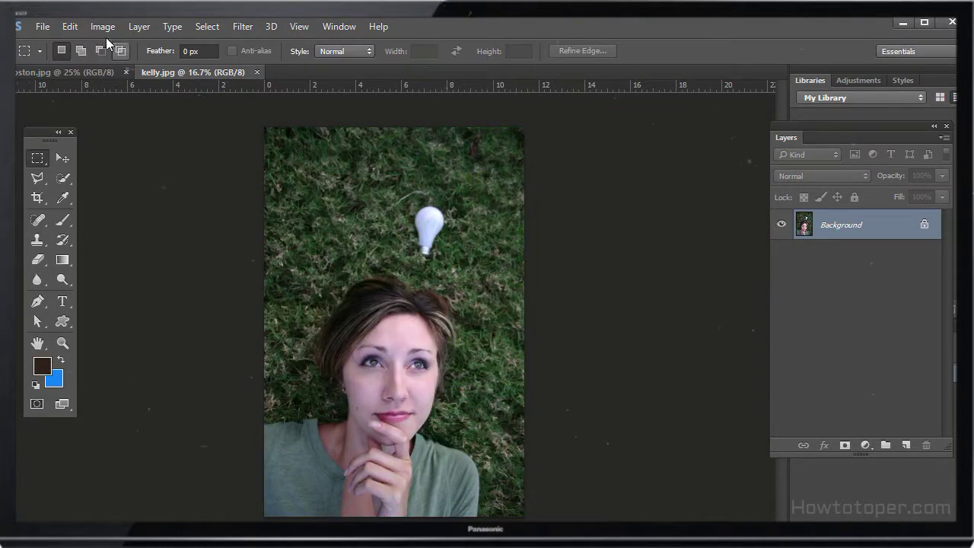
# - Open the Exposure adjustment for the photo, try a slight exposure change, and reset the exposure to 0
pyautogui.click(103, 26)
pyautogui.moveTo(121, 65)
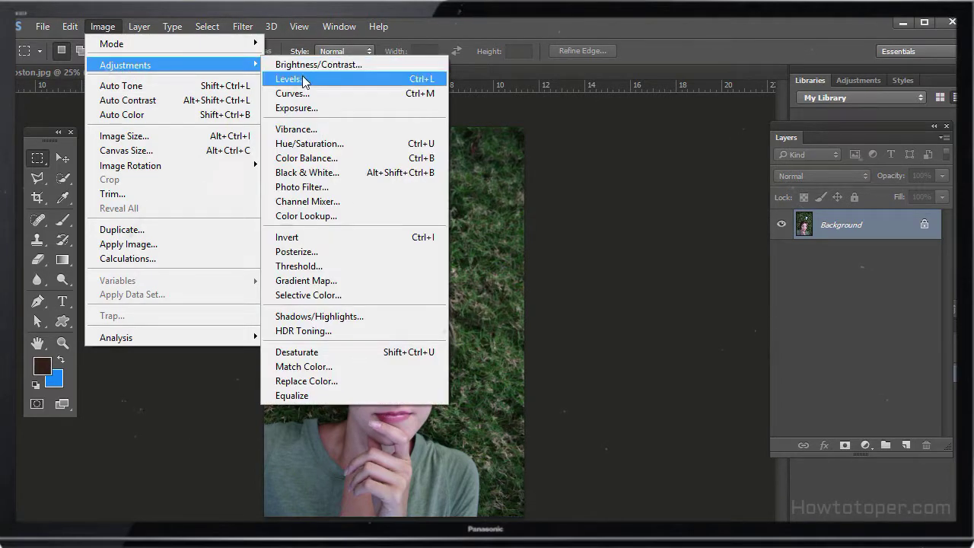
pyautogui.click(307, 108)
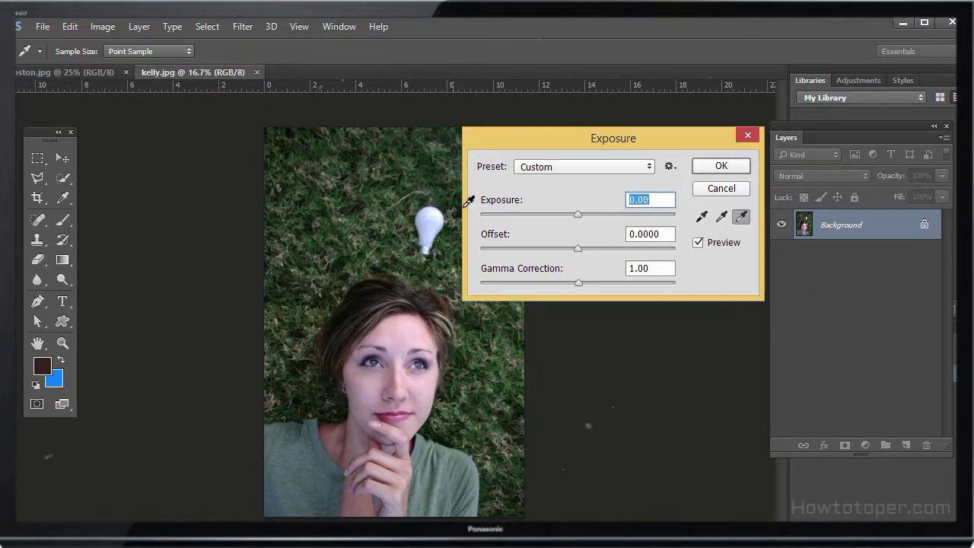
pyautogui.moveTo(573, 215)
pyautogui.mouseDown()
pyautogui.moveTo(540, 215)
pyautogui.moveTo(531, 229)
pyautogui.moveTo(581, 215)
pyautogui.mouseUp()
pyautogui.moveTo(658, 197); pyautogui.dragTo(532, 179)
pyautogui.write('0')
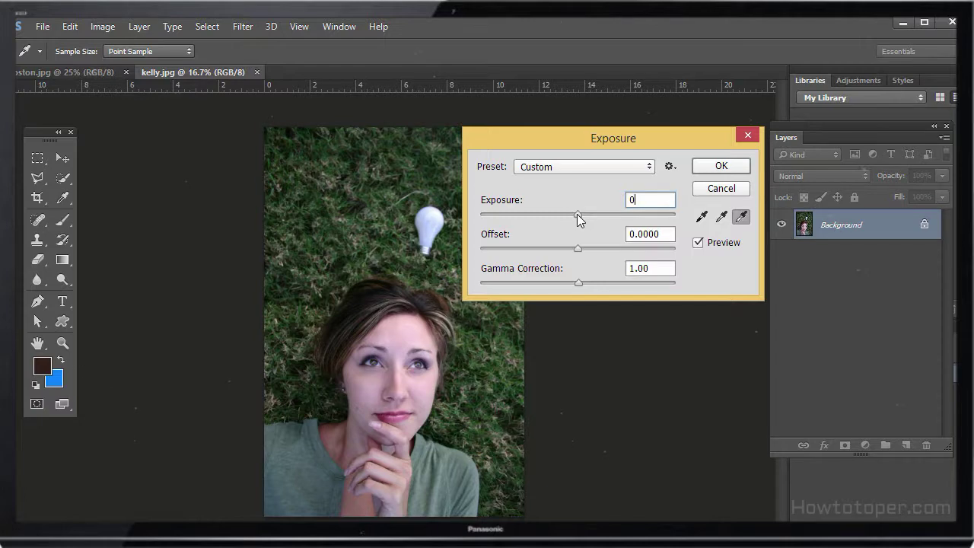
# - Test a slightly darker exposure of -0.21 and reset it to 0
pyautogui.moveTo(578, 219)
pyautogui.mouseDown()
pyautogui.moveTo(581, 212)
pyautogui.moveTo(557, 214)
pyautogui.moveTo(608, 206)
pyautogui.moveTo(553, 214)
pyautogui.moveTo(588, 218)
pyautogui.moveTo(574, 221)
pyautogui.mouseUp()
pyautogui.click(662, 200)
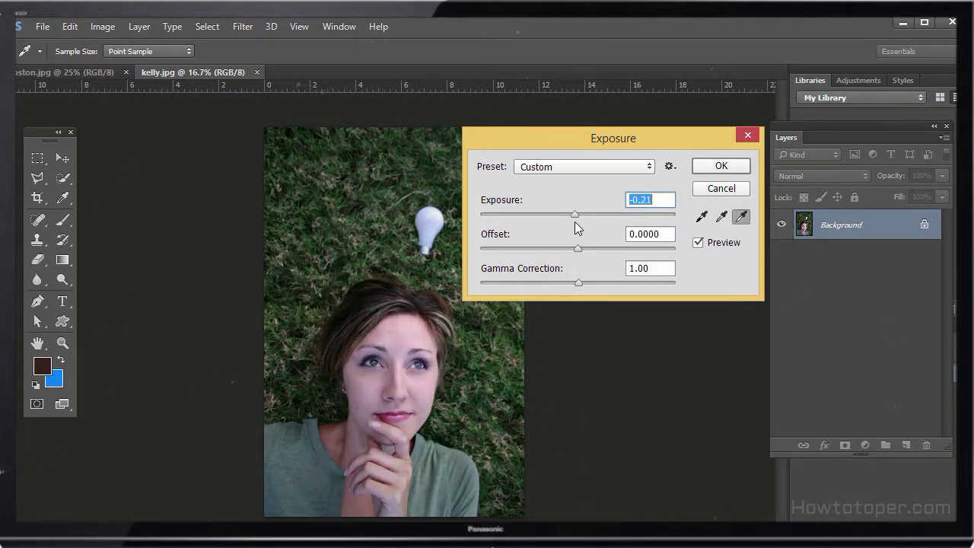
pyautogui.write('0')
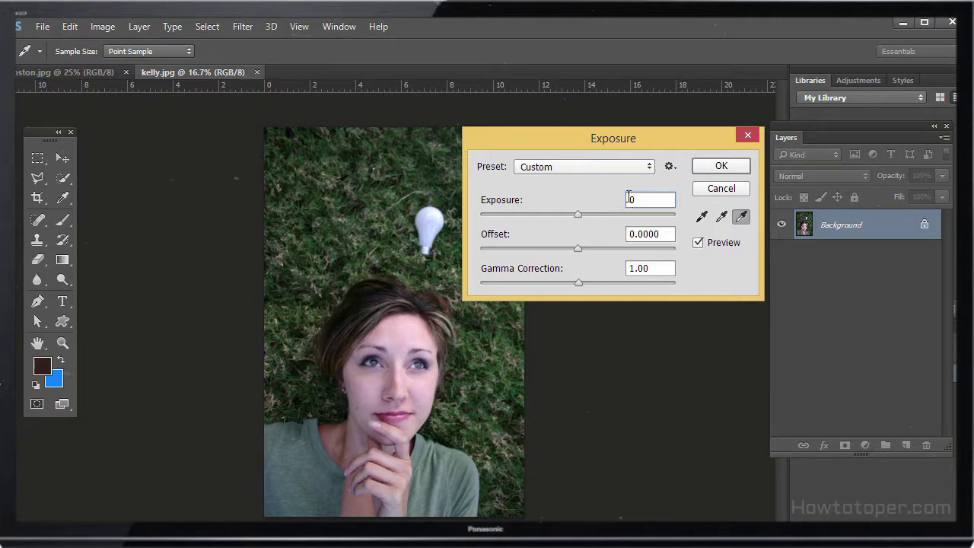
# - Try an exposure of -0.11 with an offset of -0.0016 and a gamma correction of 1.04, and cancel the Exposure adjustment
pyautogui.moveTo(634, 203)
pyautogui.mouseDown()
pyautogui.moveTo(647, 200)
pyautogui.moveTo(555, 208)
pyautogui.moveTo(711, 201)
pyautogui.moveTo(626, 202)
pyautogui.mouseUp()
pyautogui.moveTo(638, 235)
pyautogui.mouseDown()
pyautogui.moveTo(649, 238)
pyautogui.moveTo(626, 237)
pyautogui.mouseUp()
pyautogui.moveTo(662, 273); pyautogui.dragTo(633, 269)
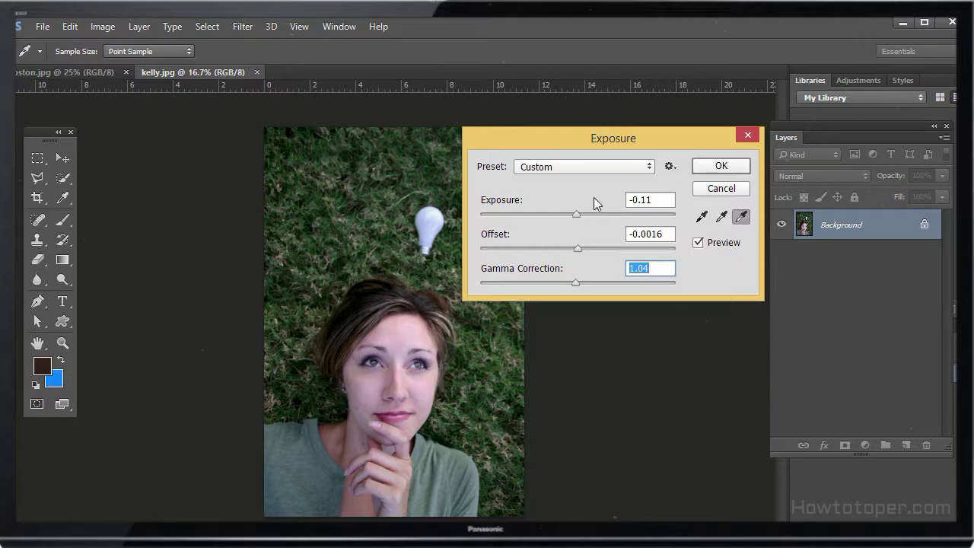
pyautogui.click(728, 193)
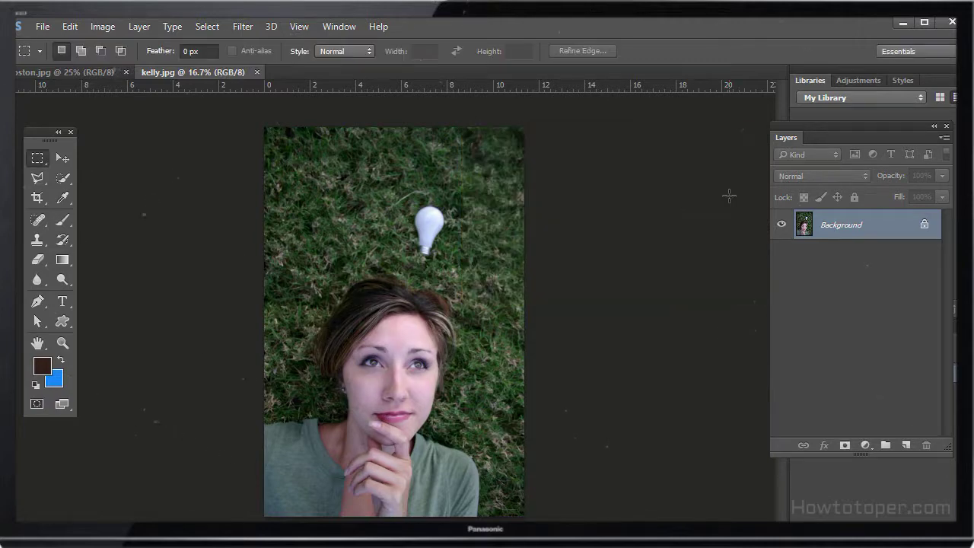